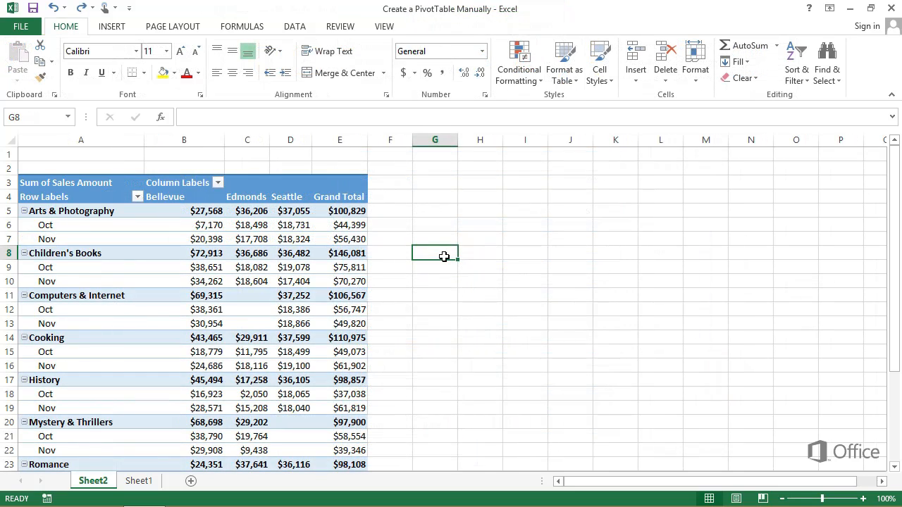
- Insert Genre, Date and Store slicers for the PivotTable and arrange them beside it
{"action": "left_click", "coordinate": [260, 241]}
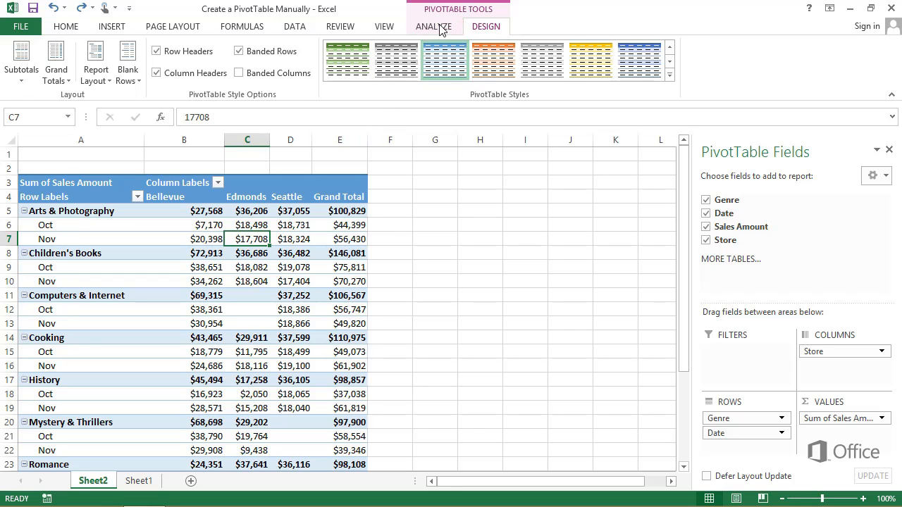
{"action": "left_click", "coordinate": [440, 28]}
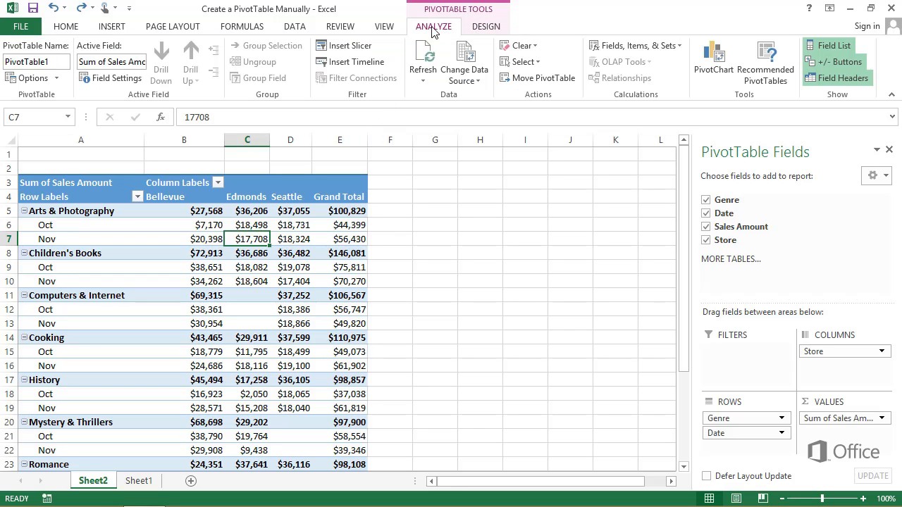
{"action": "left_click", "coordinate": [361, 49]}
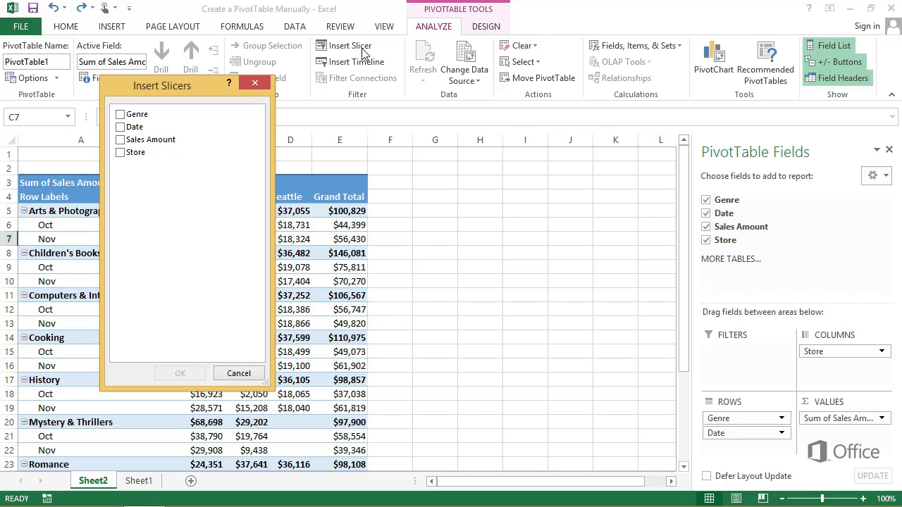
{"action": "left_click", "coordinate": [120, 115]}
{"action": "left_click", "coordinate": [120, 126]}
{"action": "left_click", "coordinate": [121, 152]}
{"action": "left_click", "coordinate": [179, 372]}
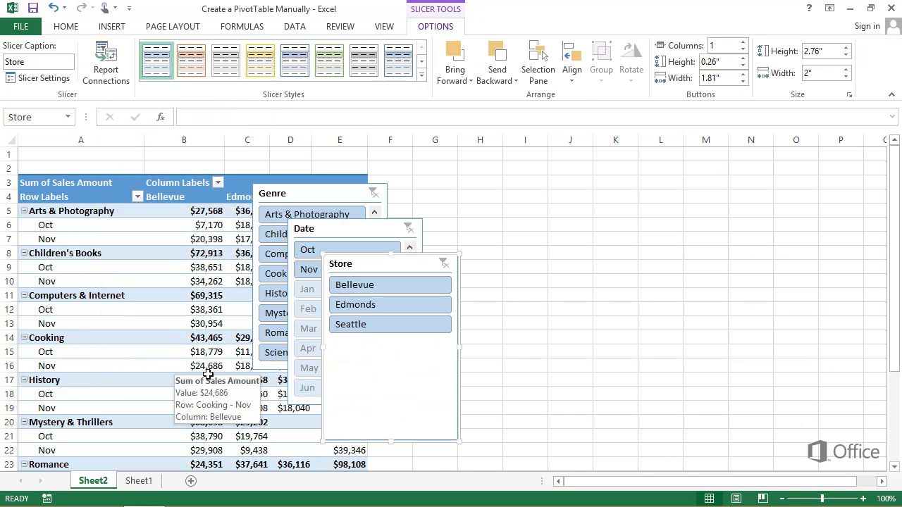
{"action": "left_click_drag", "start_coordinate": [397, 271], "coordinate": [594, 232]}
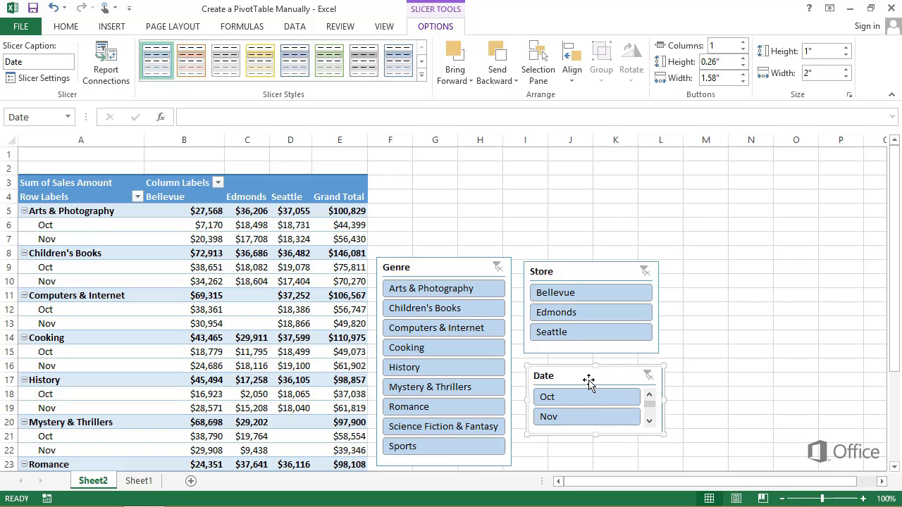
- Filter the PivotTable with the slicers to the Cooking and Romance genres in Oct
{"action": "left_click", "coordinate": [470, 350]}
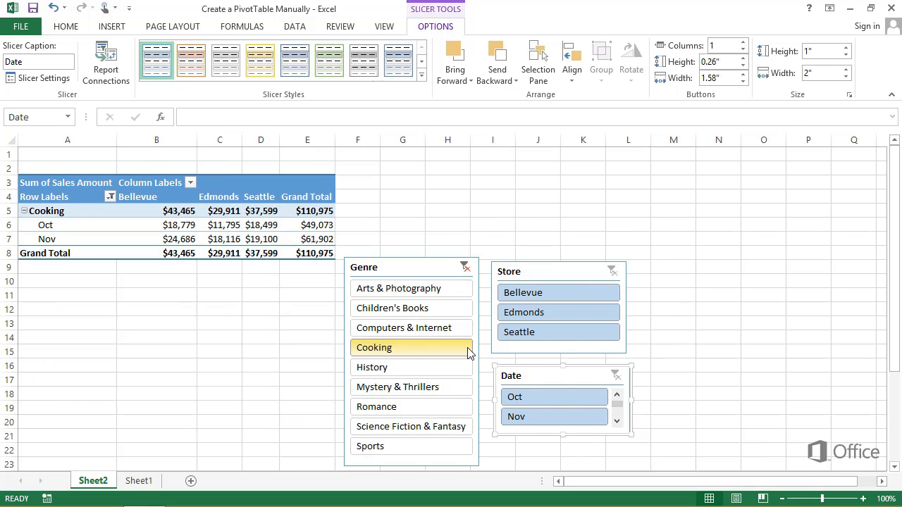
{"action": "left_click", "coordinate": [438, 405], "text": "ctrl"}
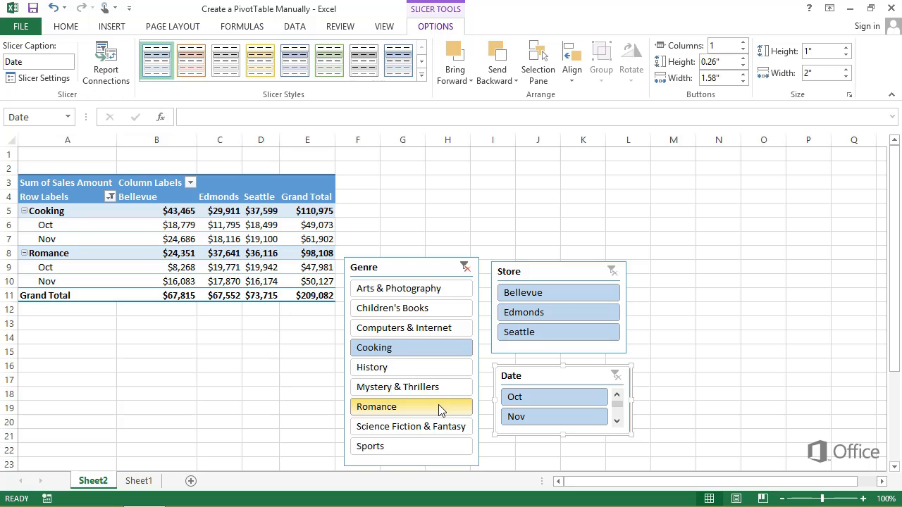
{"action": "left_click", "coordinate": [521, 398]}
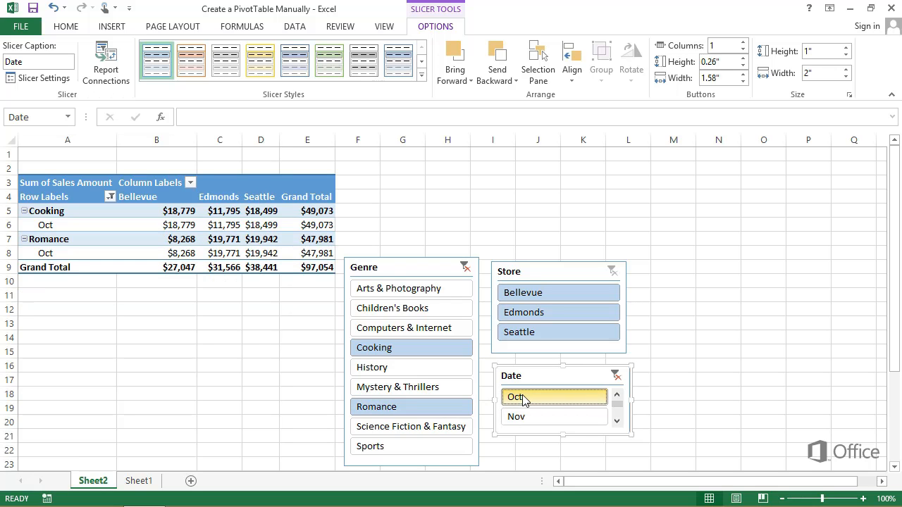
- Filter the stores to Bellevue and Seattle, then clear the Store and Genre slicer filters
{"action": "left_click", "coordinate": [543, 295]}
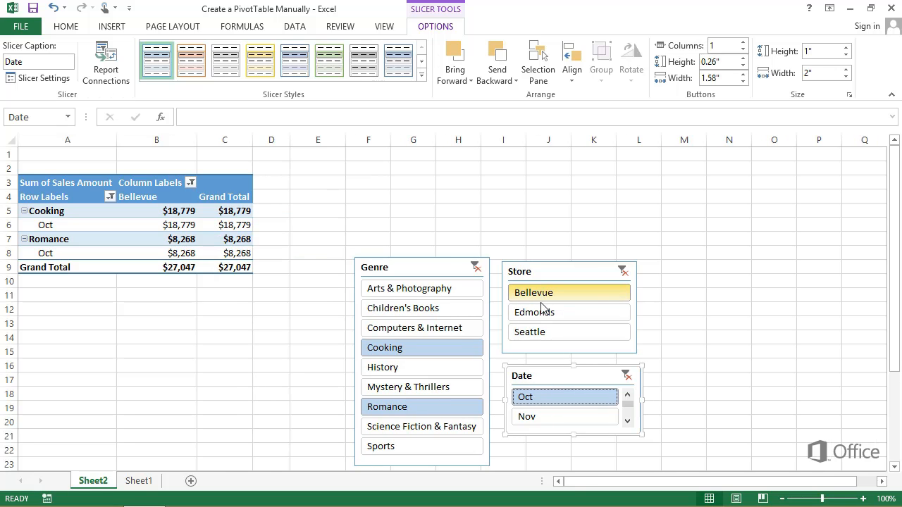
{"action": "left_click", "coordinate": [541, 334], "text": "ctrl"}
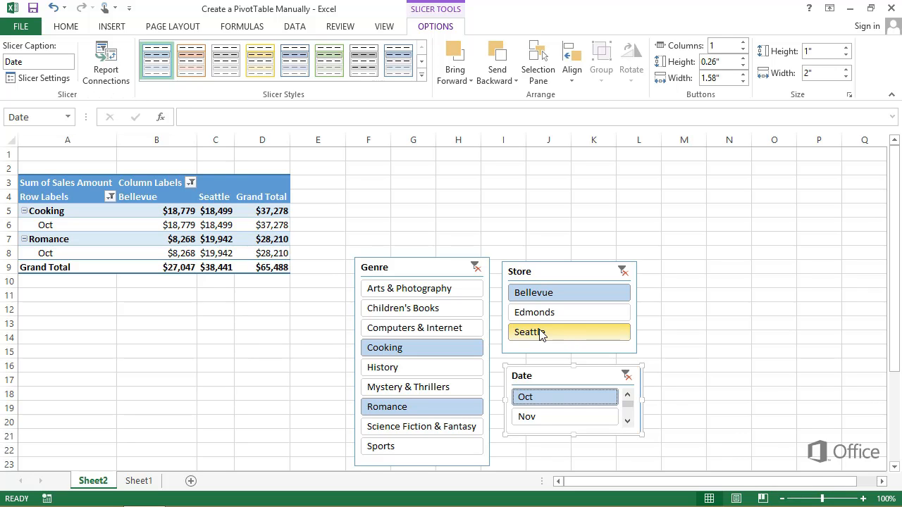
{"action": "left_click", "coordinate": [624, 272]}
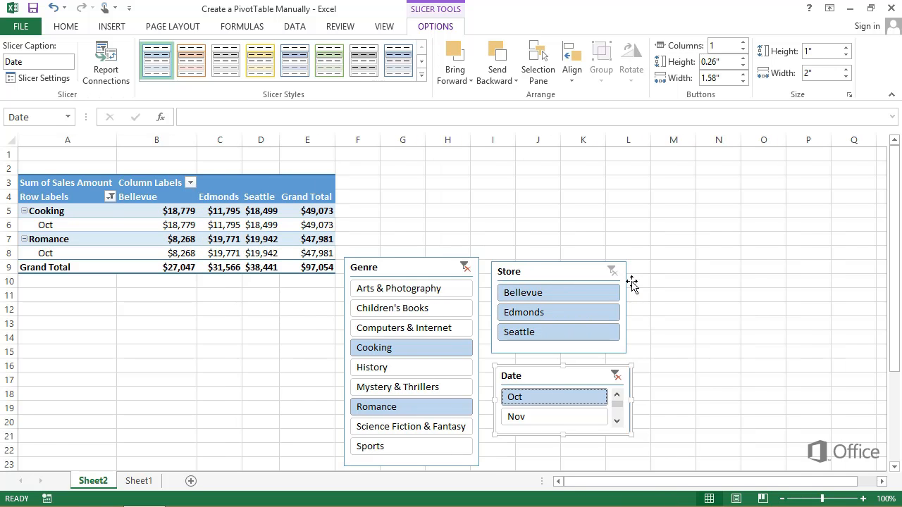
{"action": "left_click", "coordinate": [465, 267]}
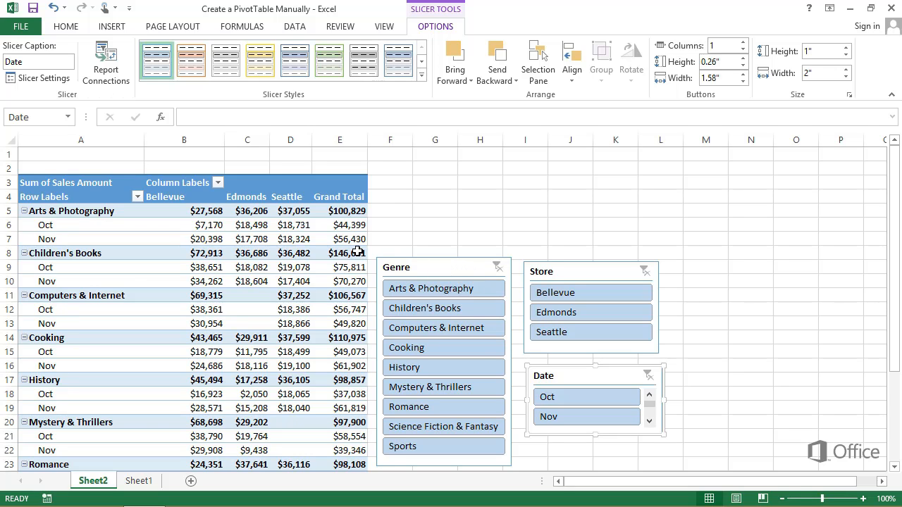
- Insert a Date timeline for the PivotTable, place it above the slicers and widen it to 4.15"
{"action": "left_click", "coordinate": [310, 243]}
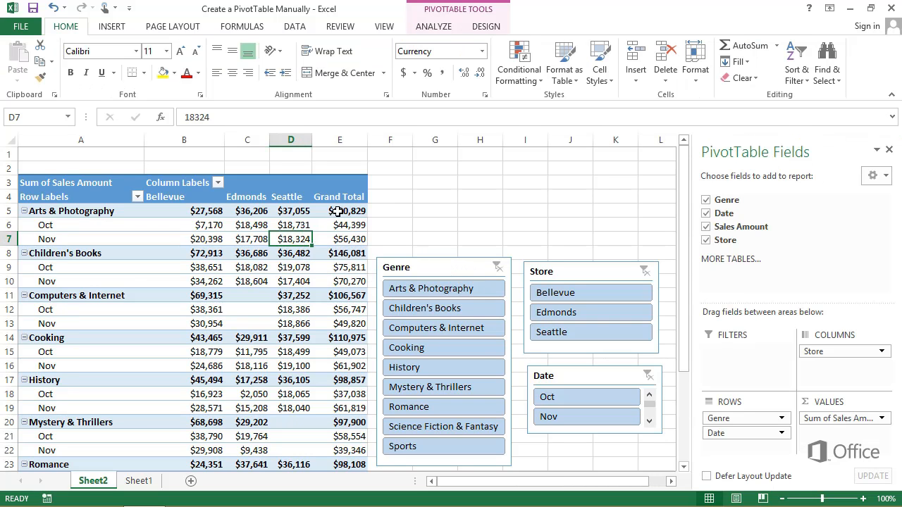
{"action": "left_click", "coordinate": [430, 30]}
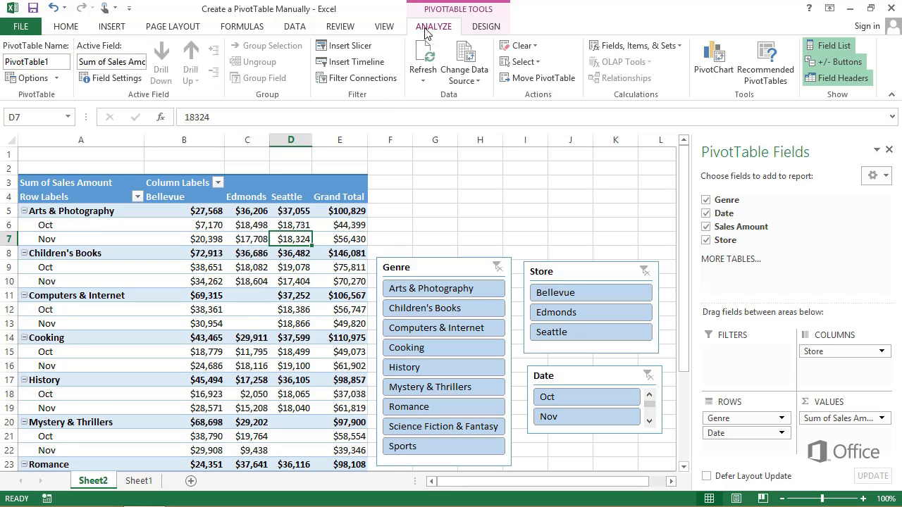
{"action": "left_click", "coordinate": [370, 64]}
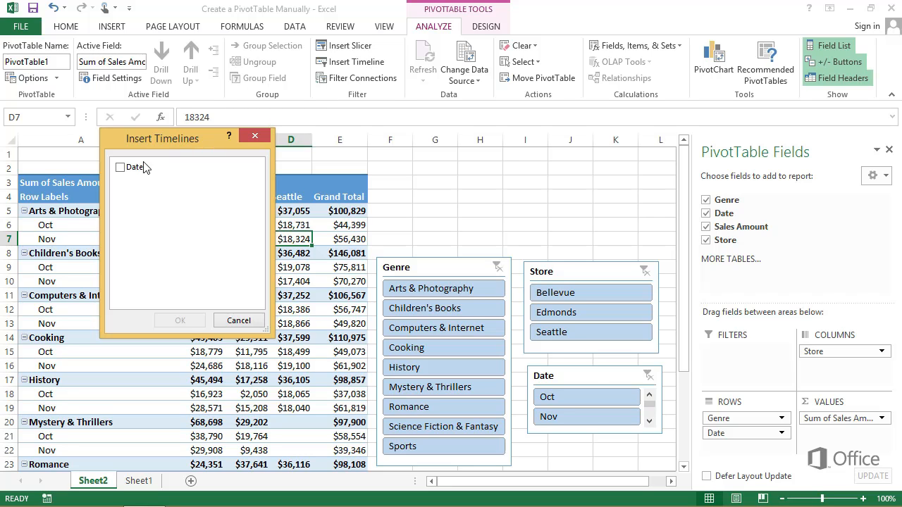
{"action": "left_click", "coordinate": [119, 169]}
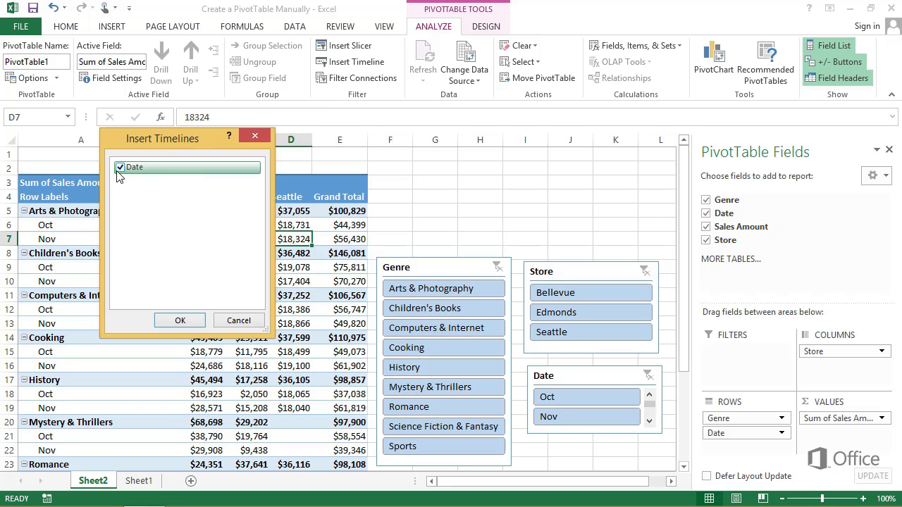
{"action": "left_click", "coordinate": [180, 320]}
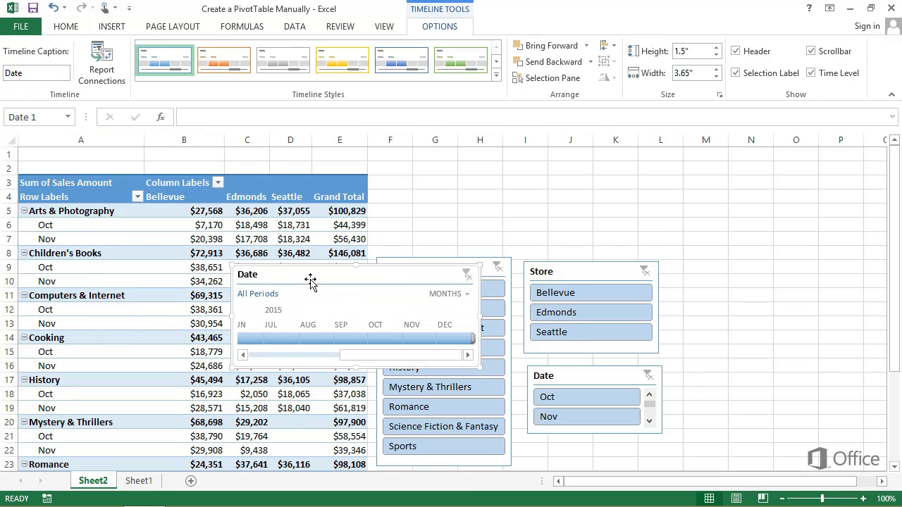
{"action": "left_click_drag", "start_coordinate": [307, 278], "coordinate": [455, 165]}
{"action": "left_click_drag", "start_coordinate": [649, 204], "coordinate": [649, 203]}
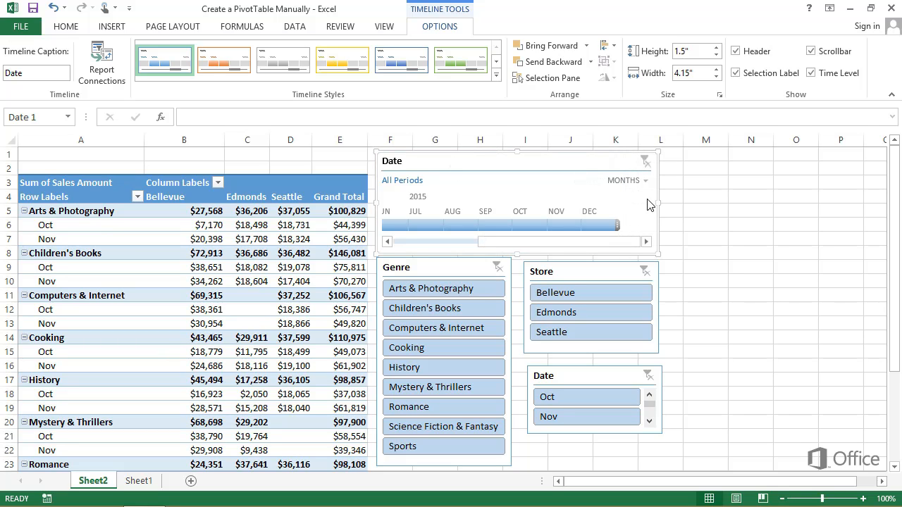
- Switch the timeline's time level to days and scroll it forward into late October 2015
{"action": "left_click", "coordinate": [642, 181]}
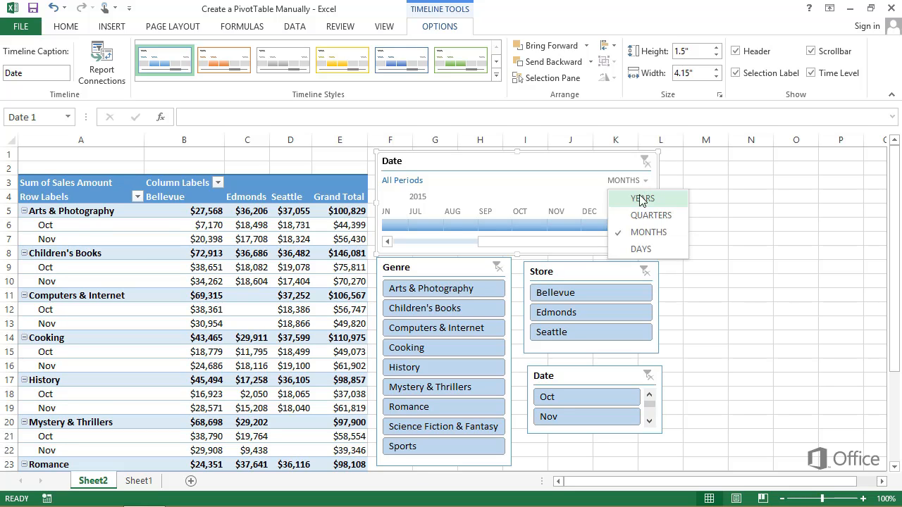
{"action": "left_click", "coordinate": [641, 249]}
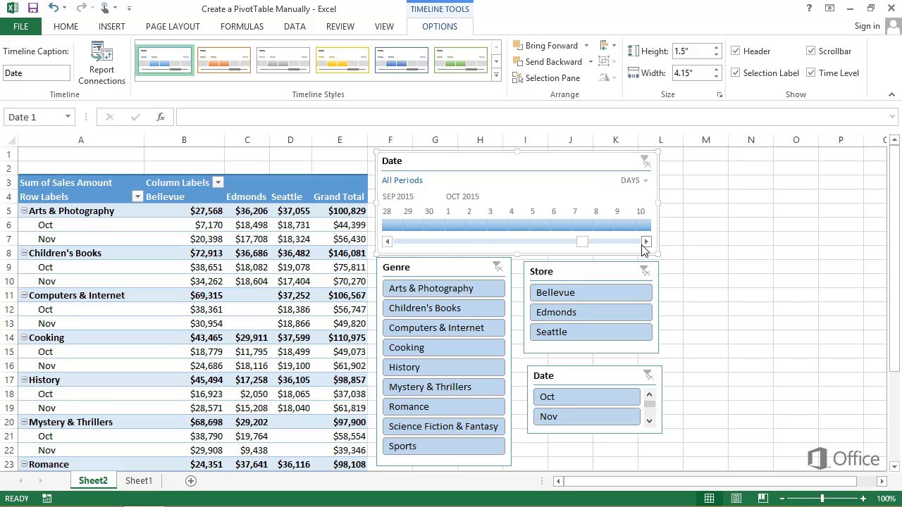
{"action": "left_click", "coordinate": [646, 242]}
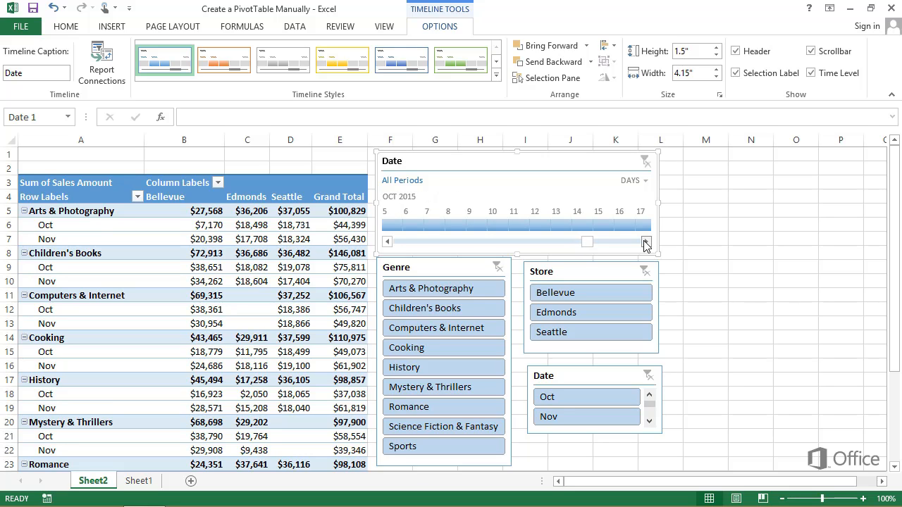
{"action": "left_click", "coordinate": [646, 243]}
{"action": "left_click", "coordinate": [646, 243]}
{"action": "left_click", "coordinate": [646, 243]}
{"action": "left_click", "coordinate": [646, 243]}
{"action": "left_click", "coordinate": [647, 243]}
{"action": "left_click", "coordinate": [647, 243]}
{"action": "left_click", "coordinate": [646, 243]}
{"action": "left_click", "coordinate": [647, 243]}
{"action": "left_click", "coordinate": [647, 244]}
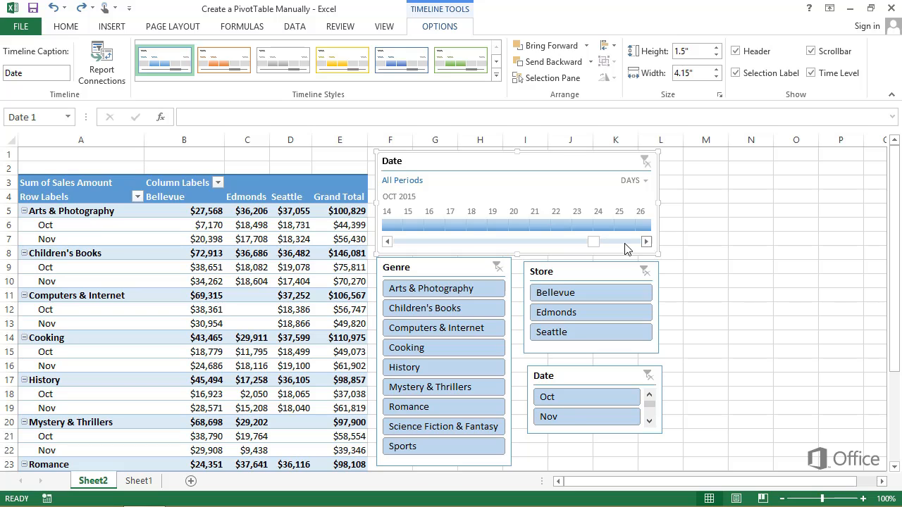
- Select Oct 19 to 25, 2015 on the timeline, then clear the timeline filter
{"action": "left_click", "coordinate": [499, 224]}
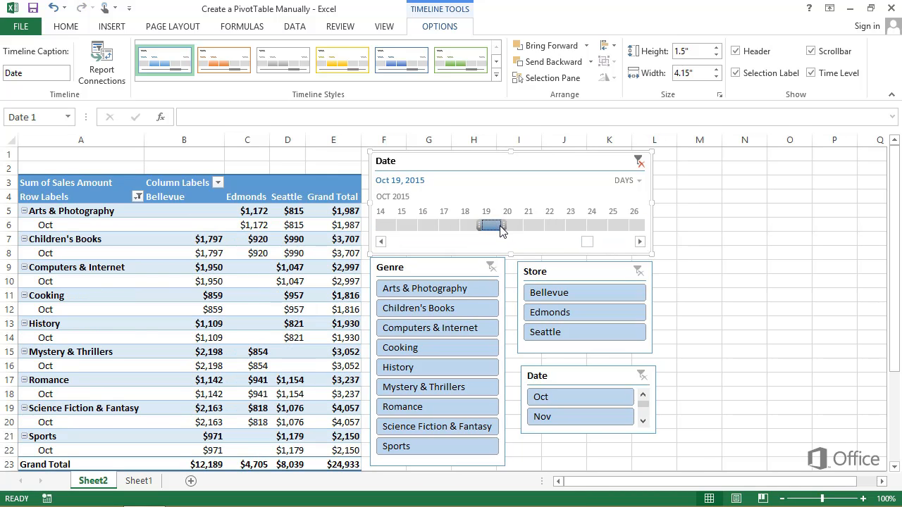
{"action": "left_click_drag", "start_coordinate": [502, 229], "coordinate": [632, 230]}
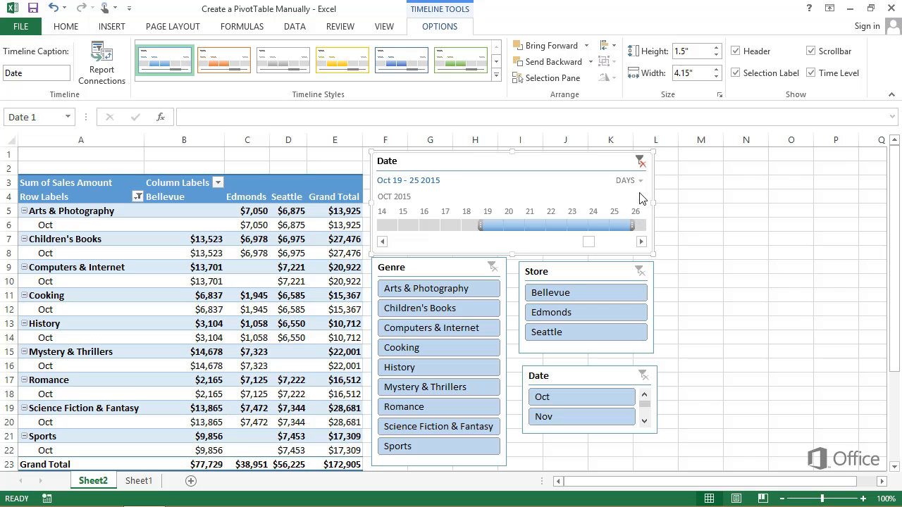
{"action": "left_click", "coordinate": [641, 167]}
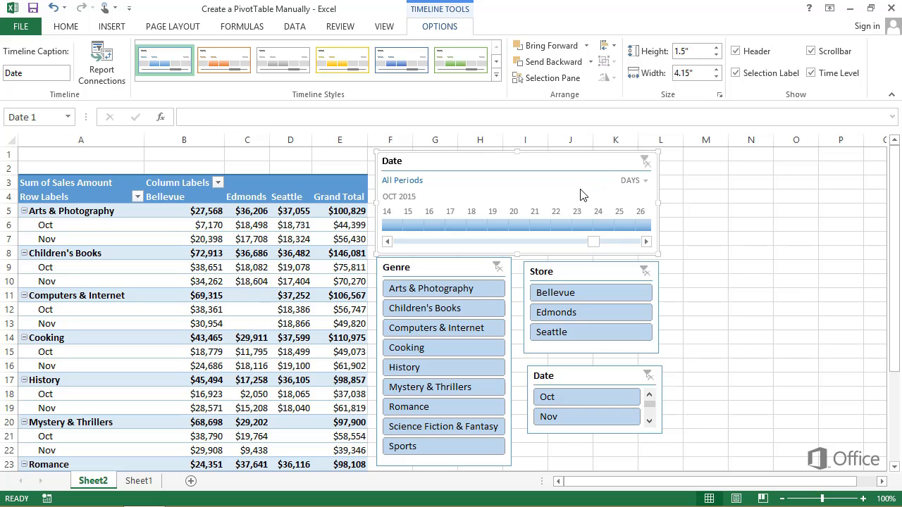
- Insert a Clustered Column PivotChart from the PivotTable and move it to the right of the slicers
{"action": "left_click", "coordinate": [301, 239]}
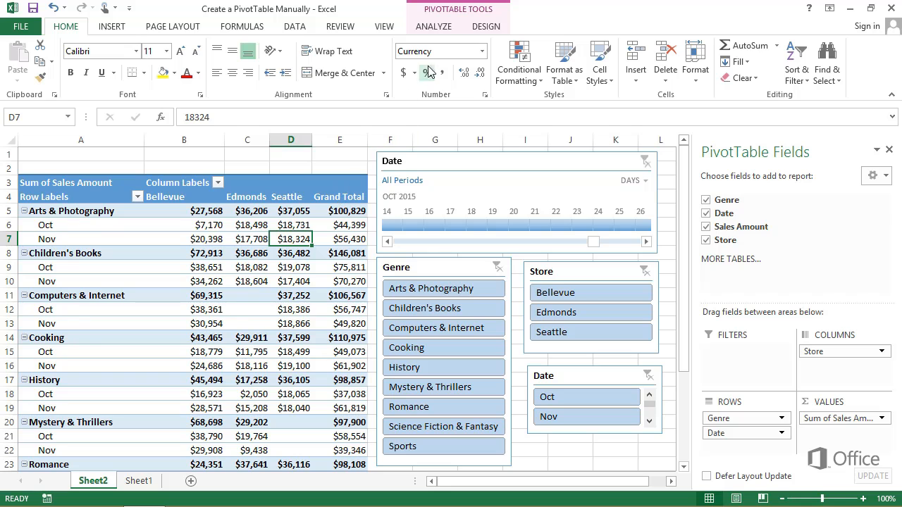
{"action": "left_click", "coordinate": [435, 29]}
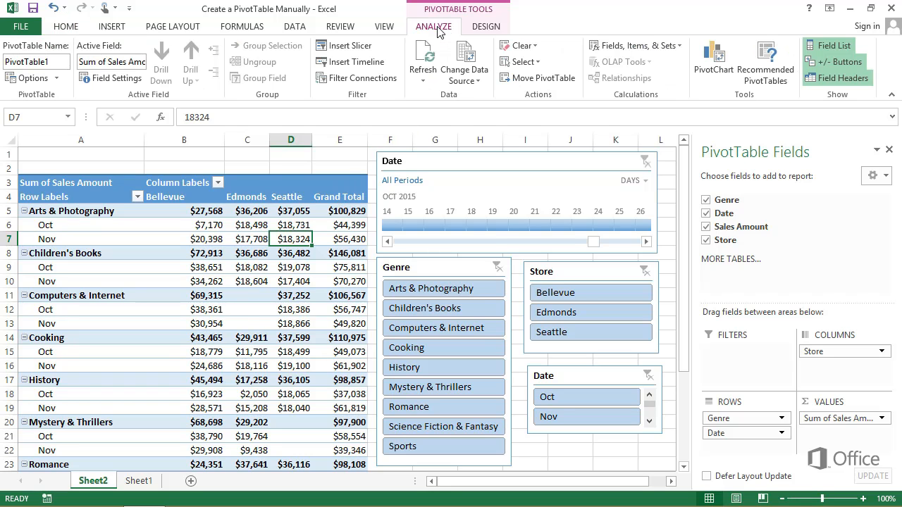
{"action": "left_click", "coordinate": [711, 60]}
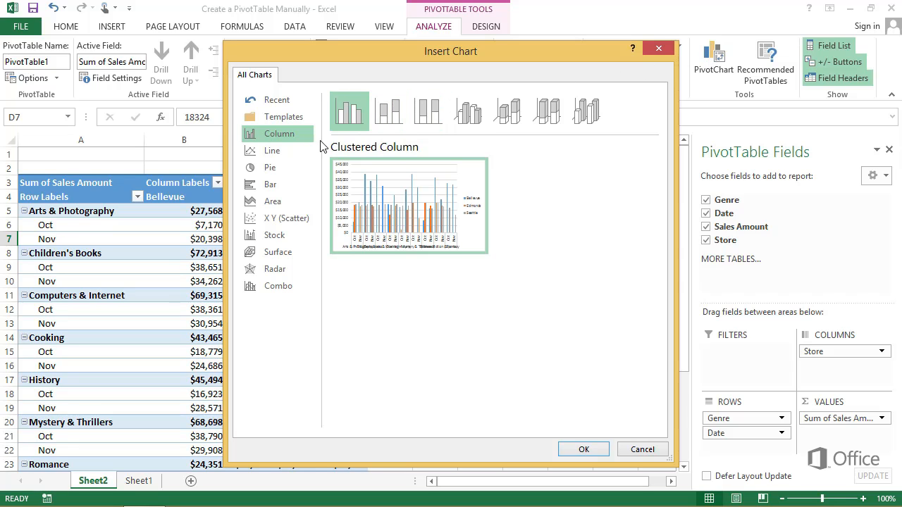
{"action": "left_click", "coordinate": [288, 154]}
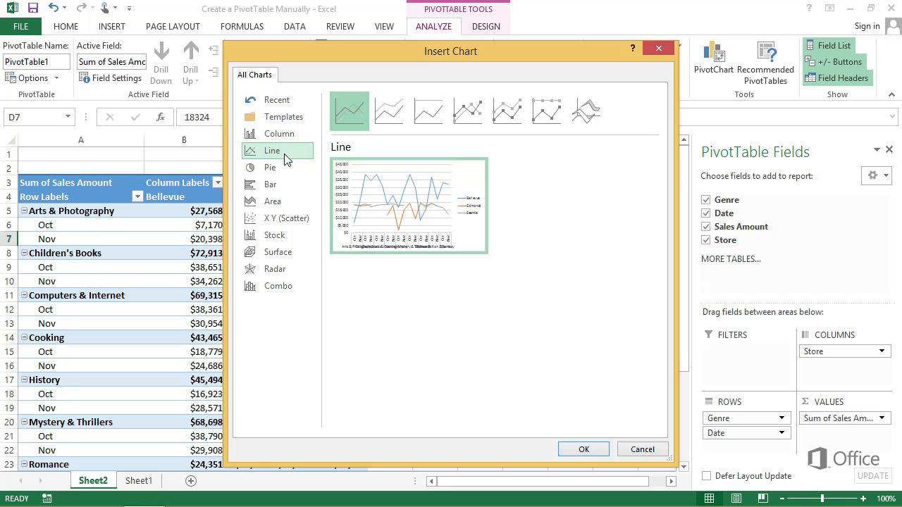
{"action": "left_click", "coordinate": [282, 171]}
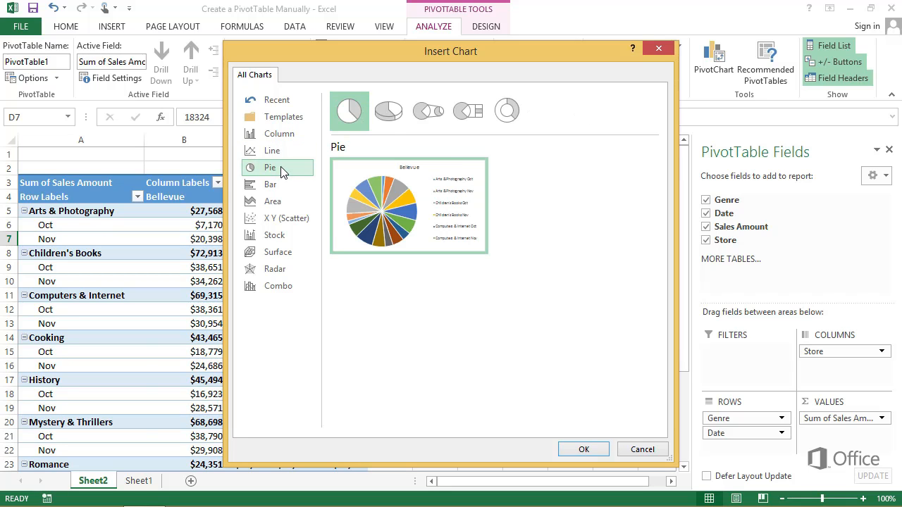
{"action": "left_click", "coordinate": [272, 135]}
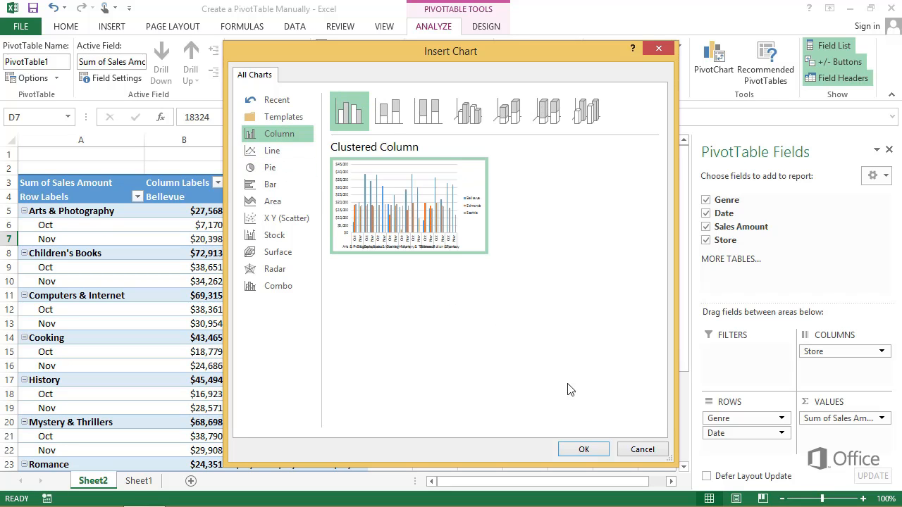
{"action": "left_click", "coordinate": [597, 451]}
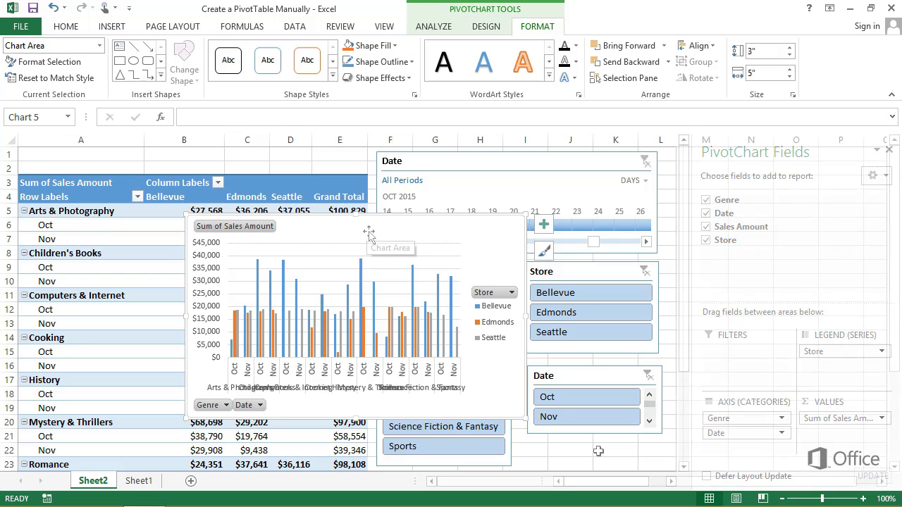
{"action": "left_click_drag", "start_coordinate": [368, 227], "coordinate": [715, 163]}
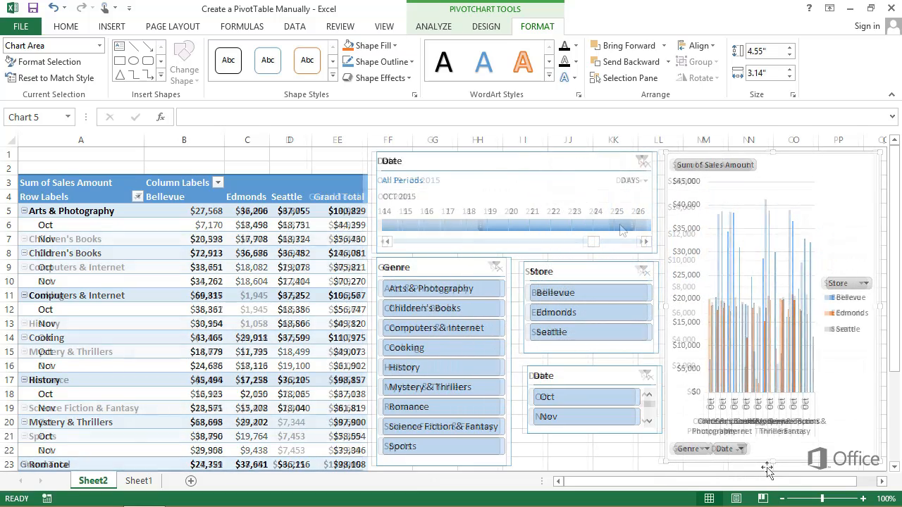
- Filter the timeline to Oct 19 to 25, 2015 and the Genre slicer to Cooking
{"action": "left_click_drag", "start_coordinate": [493, 225], "coordinate": [619, 225]}
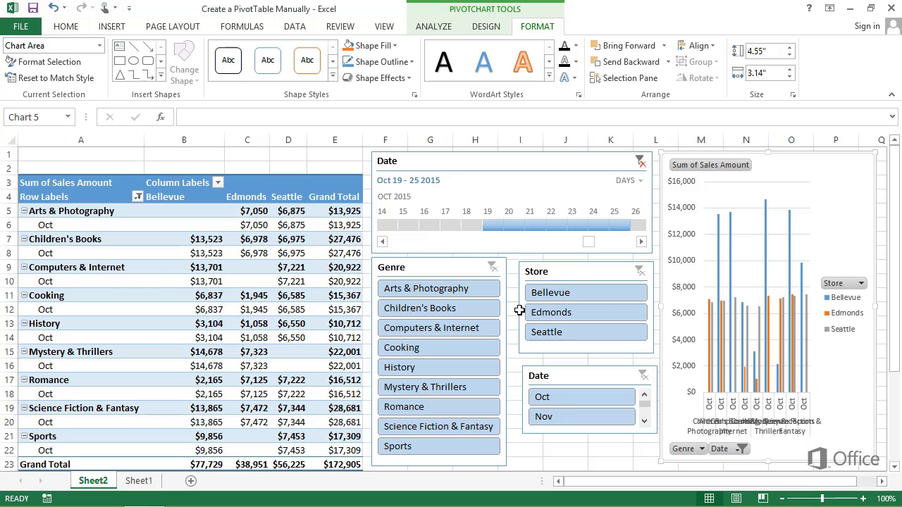
{"action": "left_click", "coordinate": [463, 347]}
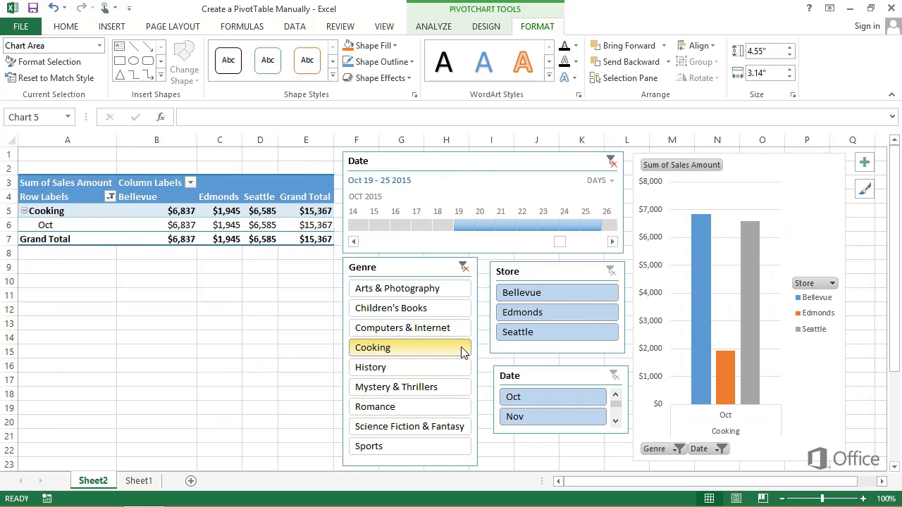